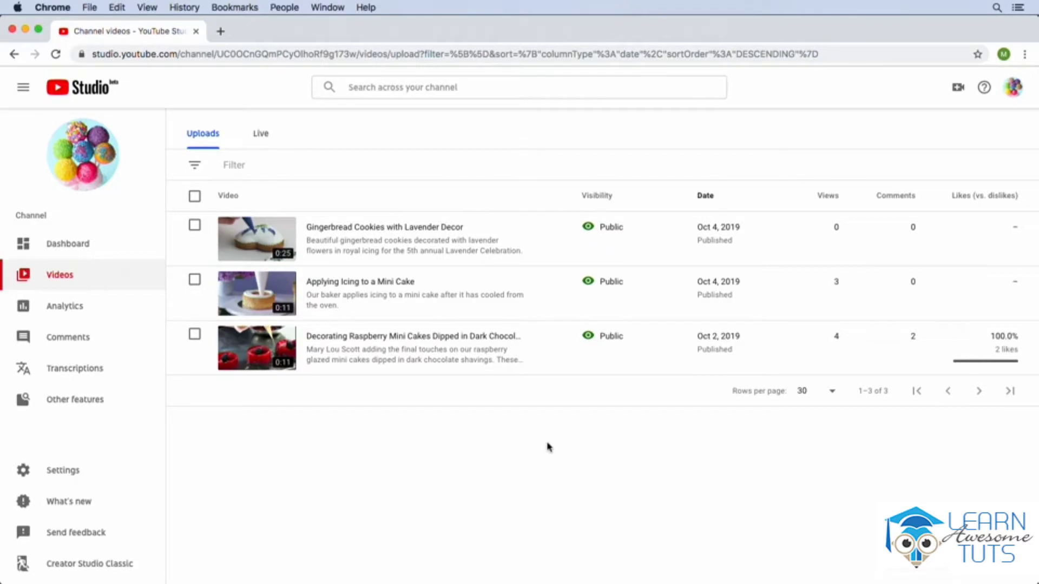
- Open the 'Decorating Raspberry Mini Cakes Dipped in Dark Chocolate' video from the uploads list
click(476, 338)
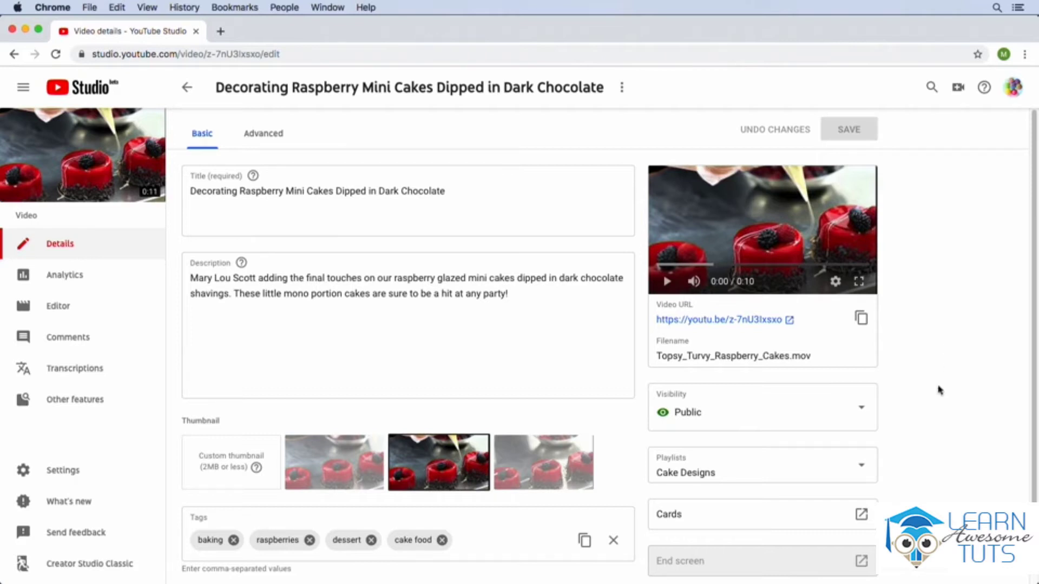
- Open the cards editor in a new tab and list the available card types
click(862, 520)
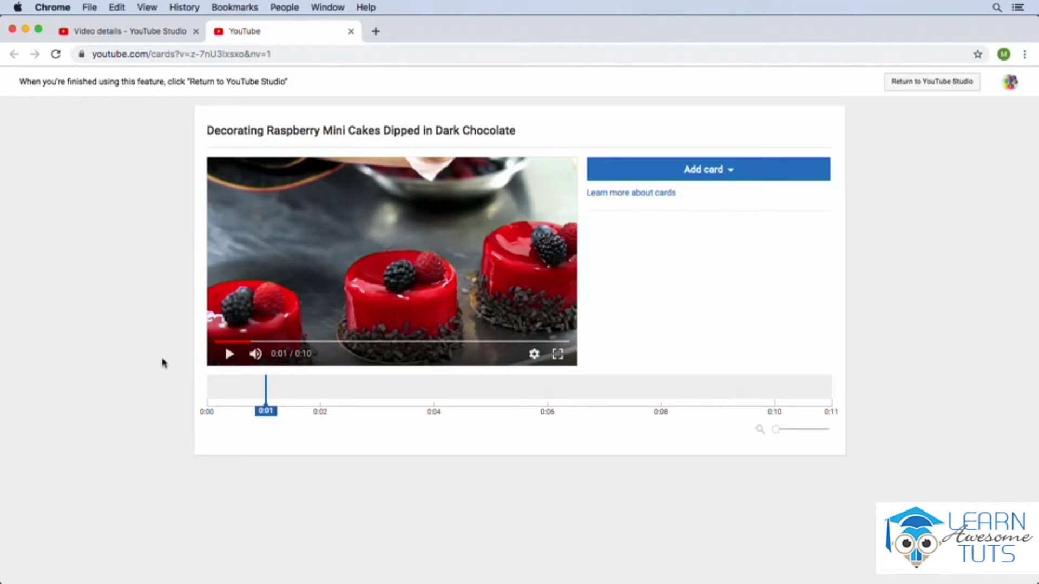
click(741, 173)
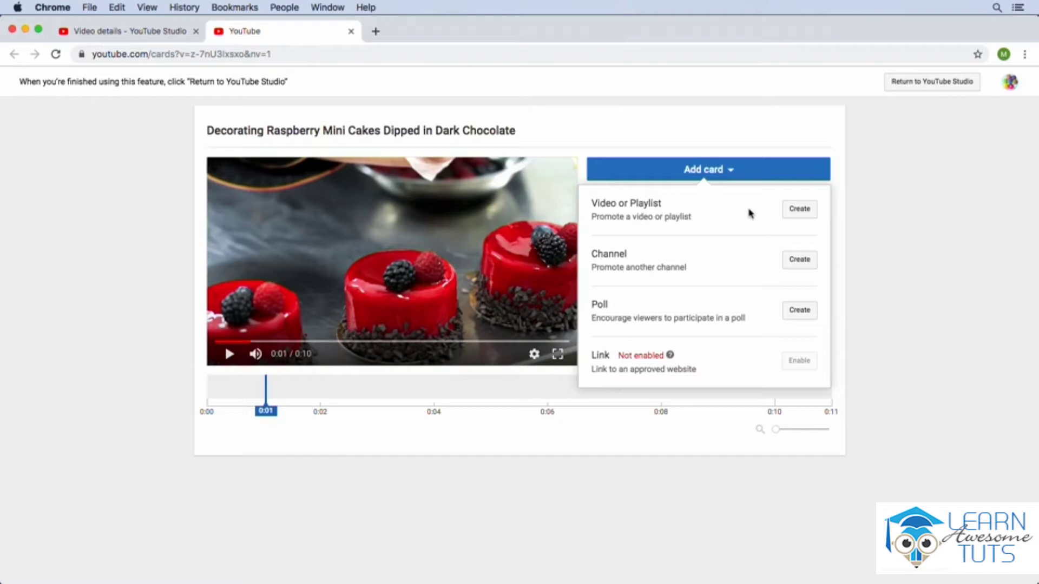
- Start a Video or Playlist card and pick the Cake Designs playlist from Playlists
click(801, 210)
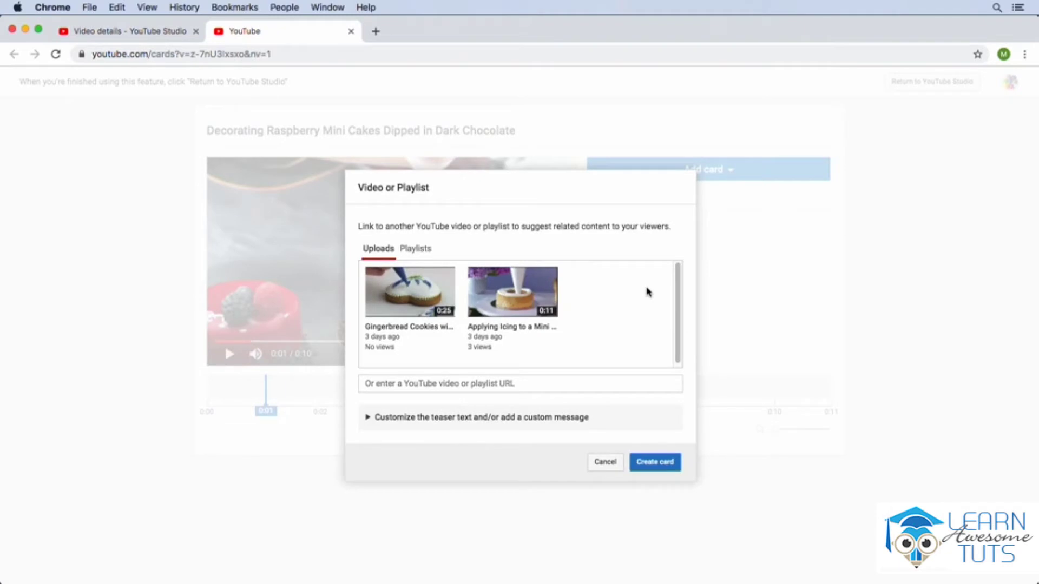
click(415, 249)
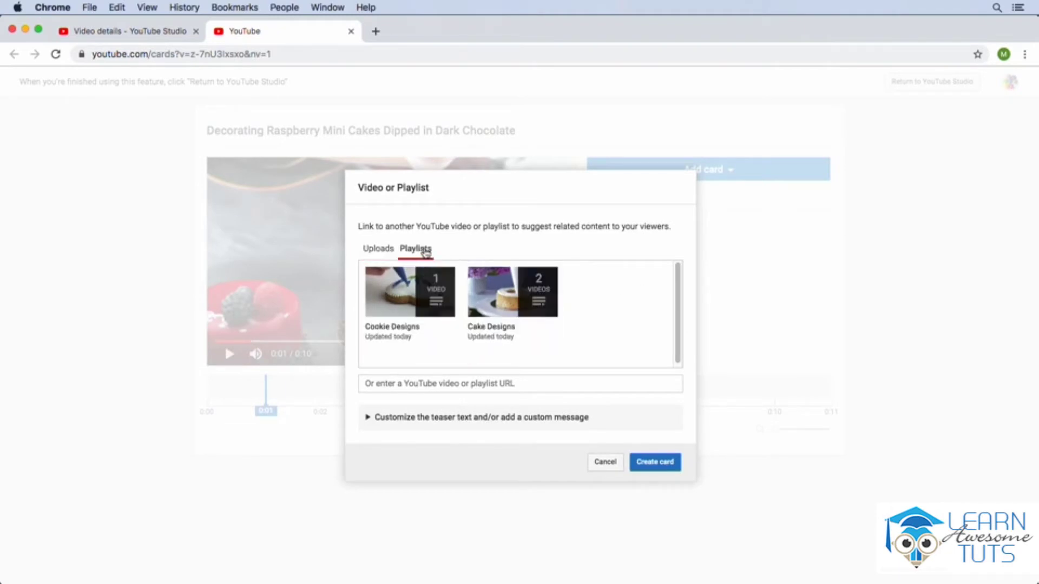
click(503, 287)
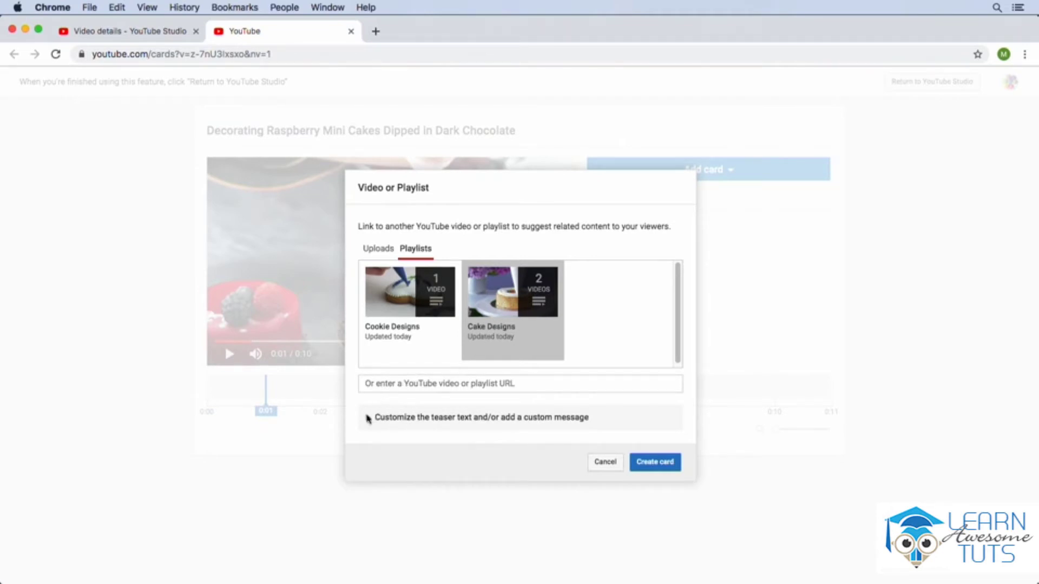
click(368, 418)
click(643, 389)
- Fill teaser 'Check out more cake videos...' and message 'Some of our best bakes ever!', then create the card
click(366, 418)
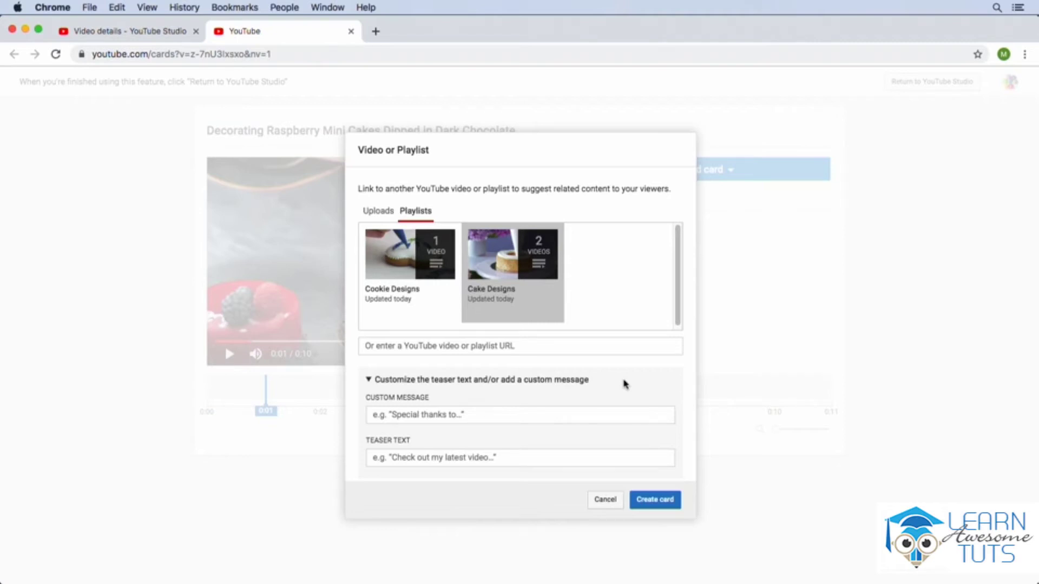
click(587, 453)
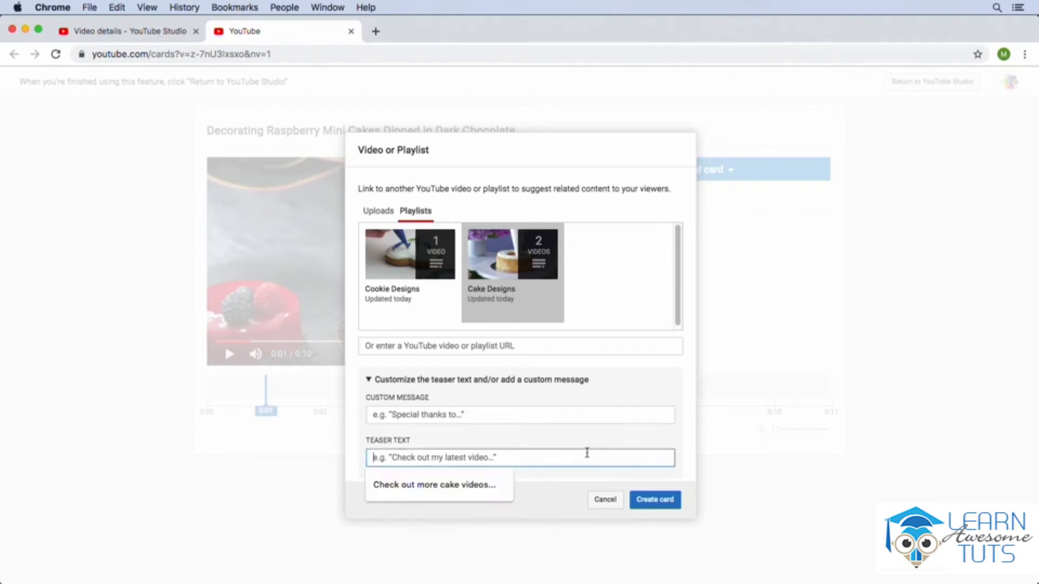
click(487, 487)
click(495, 415)
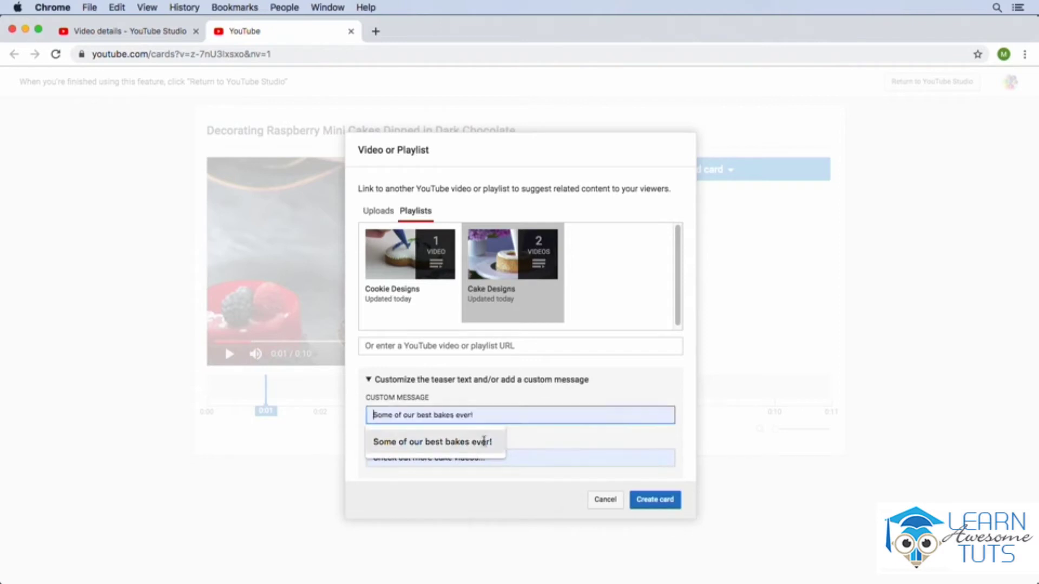
click(484, 441)
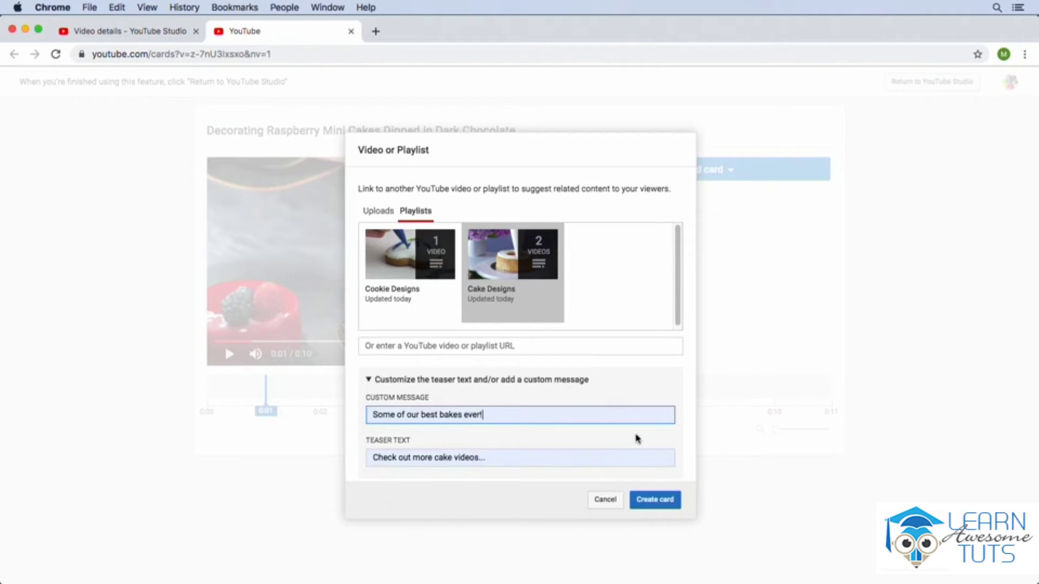
click(655, 498)
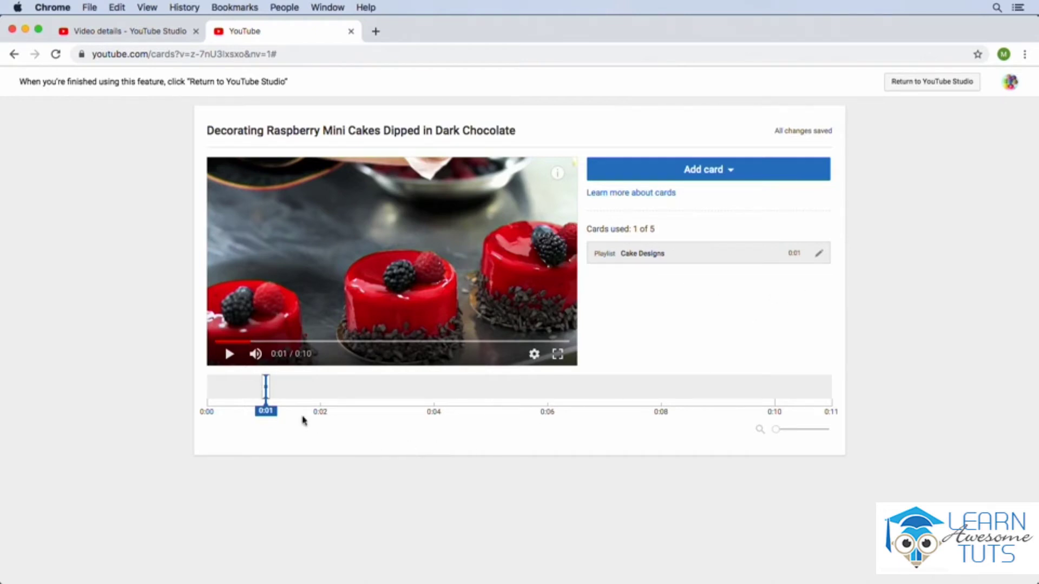
- Rewind the preview and drag the Cake Designs card marker from 0:01 to 0:02
click(249, 395)
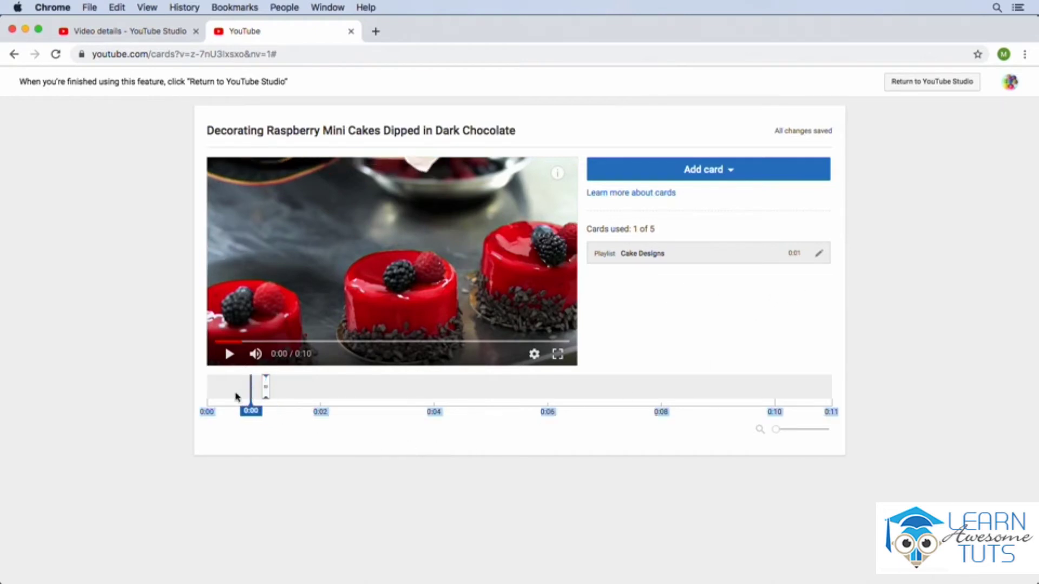
click(241, 395)
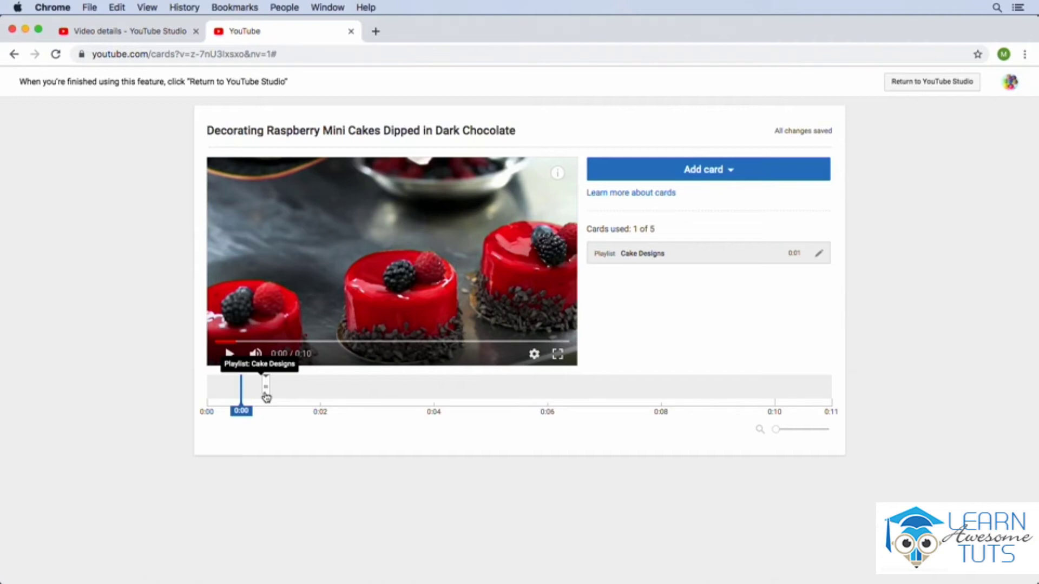
drag(266, 398, 322, 400)
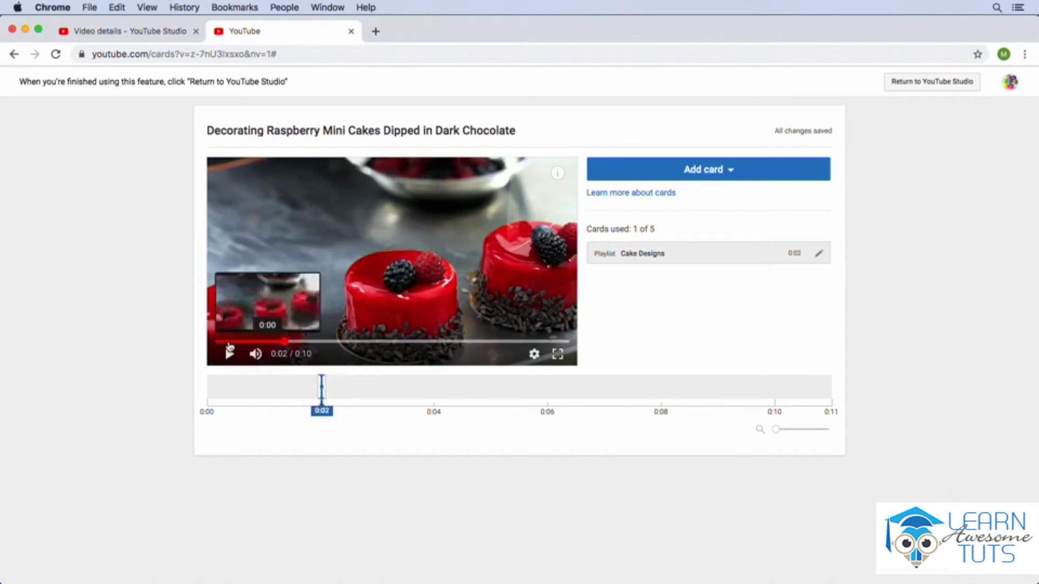
- Play the preview from the start, pause at the teaser, and expand the Cake Designs card
click(229, 347)
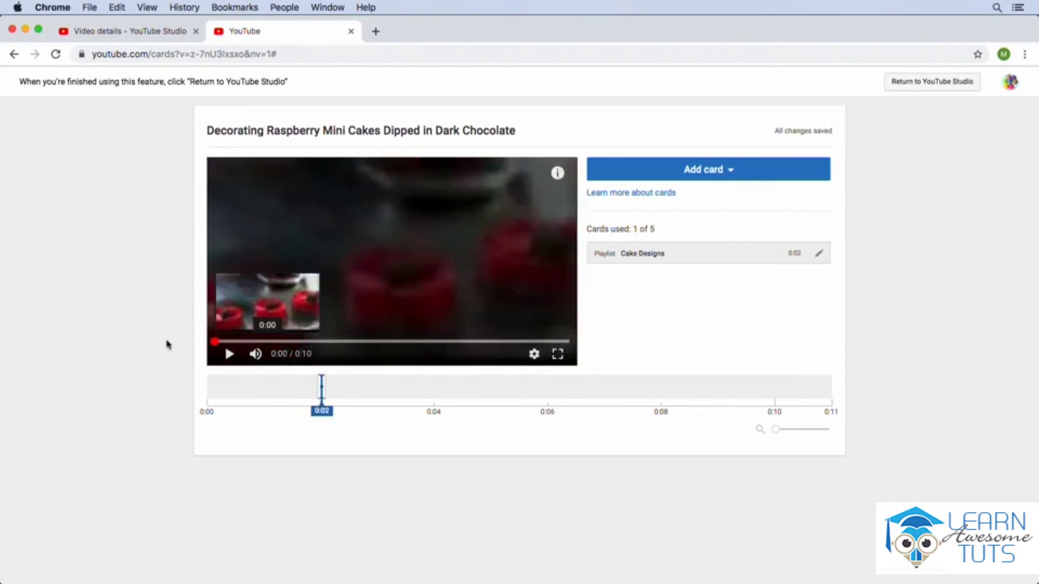
click(226, 354)
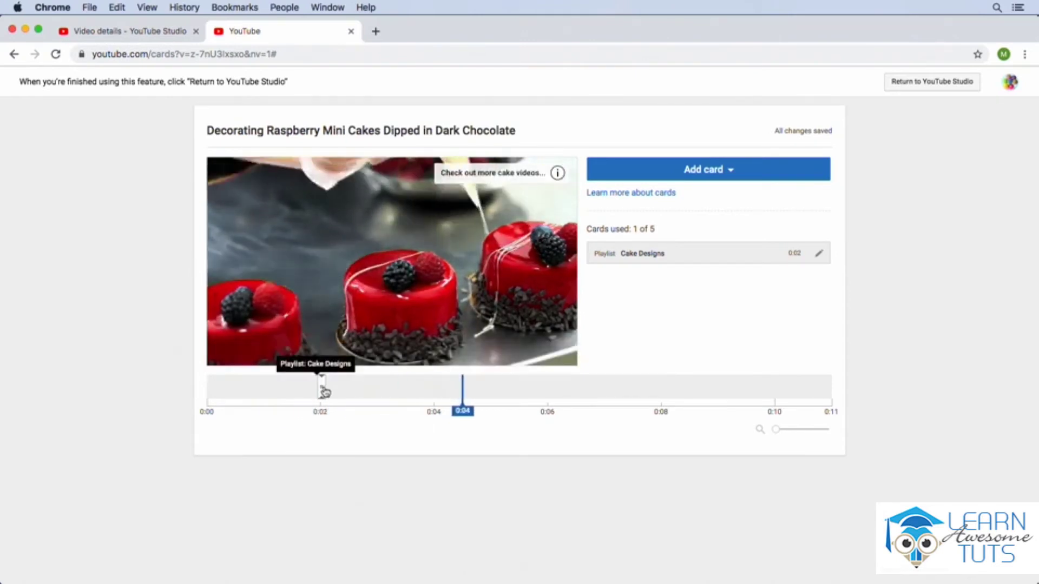
key(space)
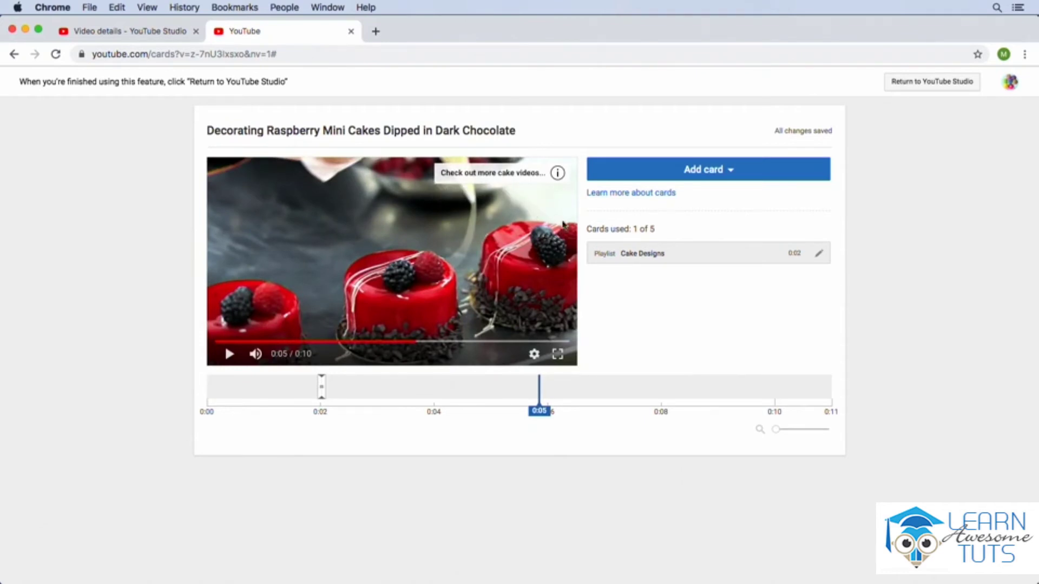
click(558, 173)
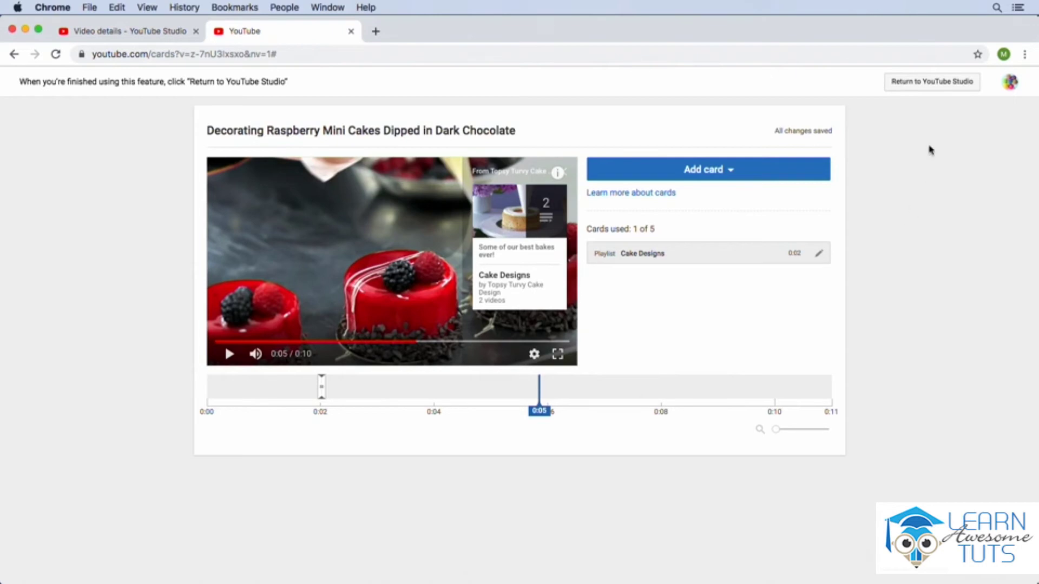
- Return to the raspberry video's details via Videos and close the old tab
click(929, 86)
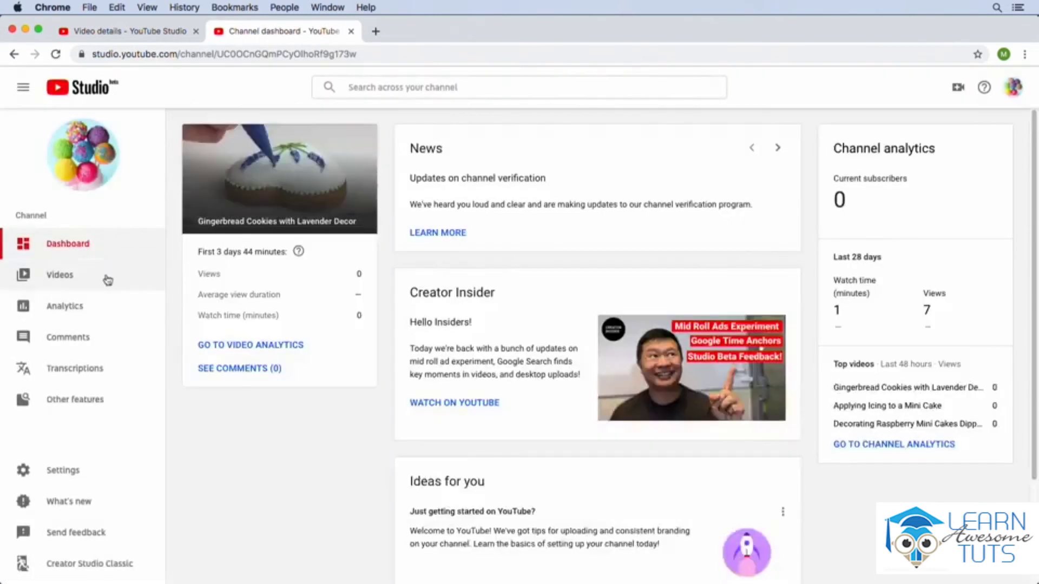
click(104, 278)
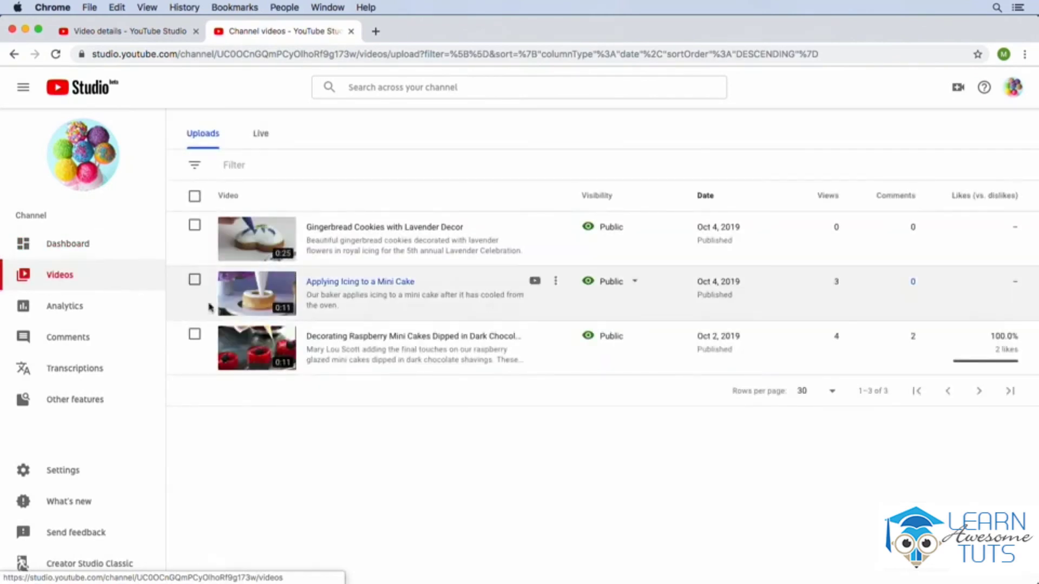
click(395, 337)
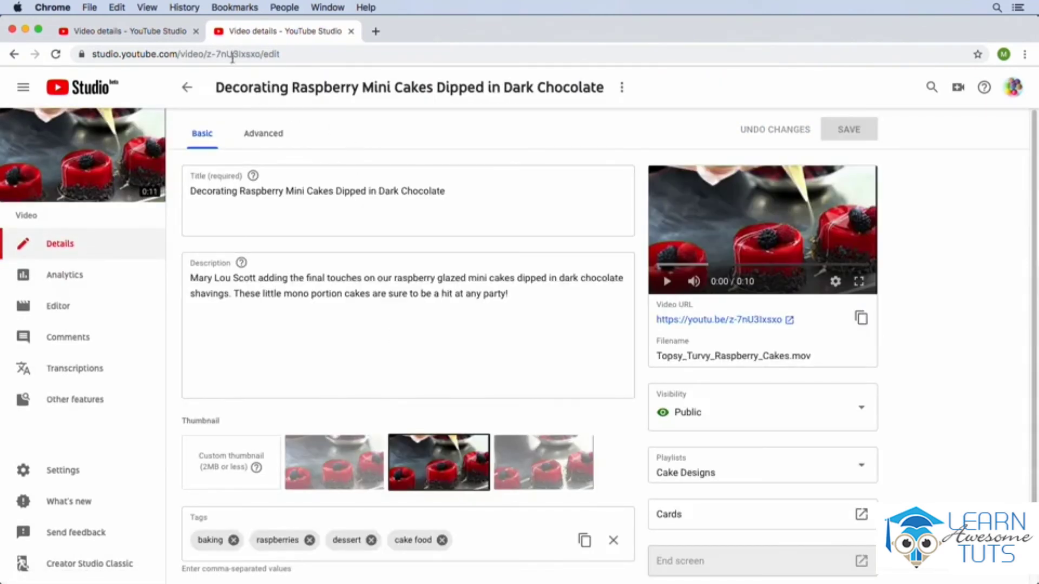
click(196, 31)
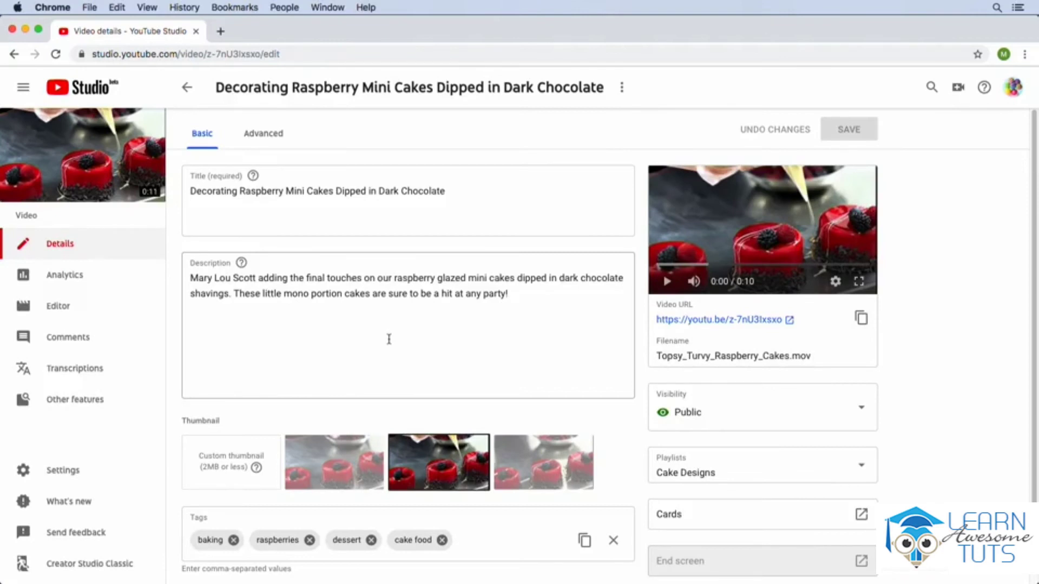
- Open the raspberry mini cakes video in the Editor and expand its audio track row
click(67, 312)
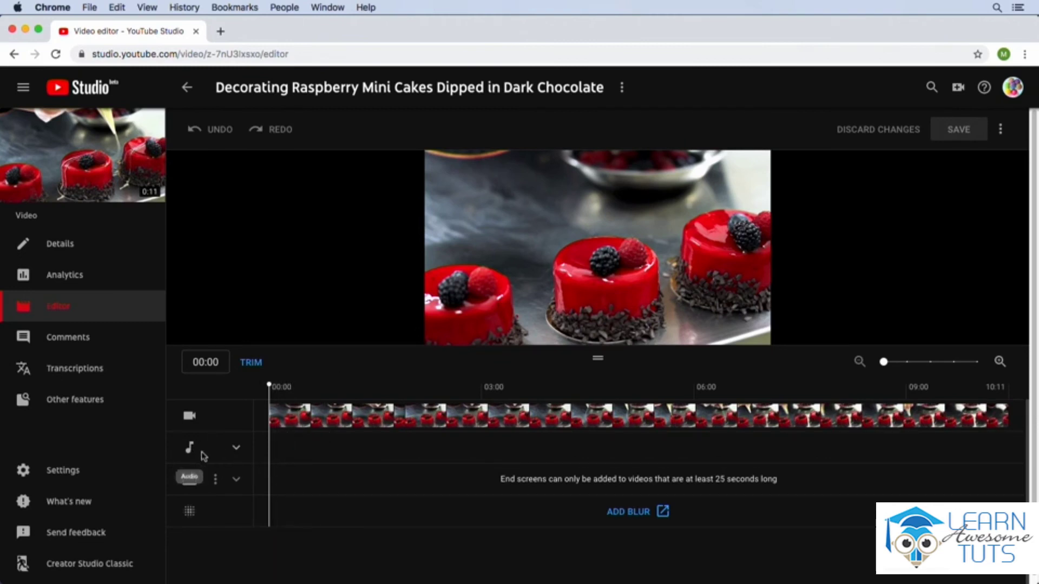
click(237, 451)
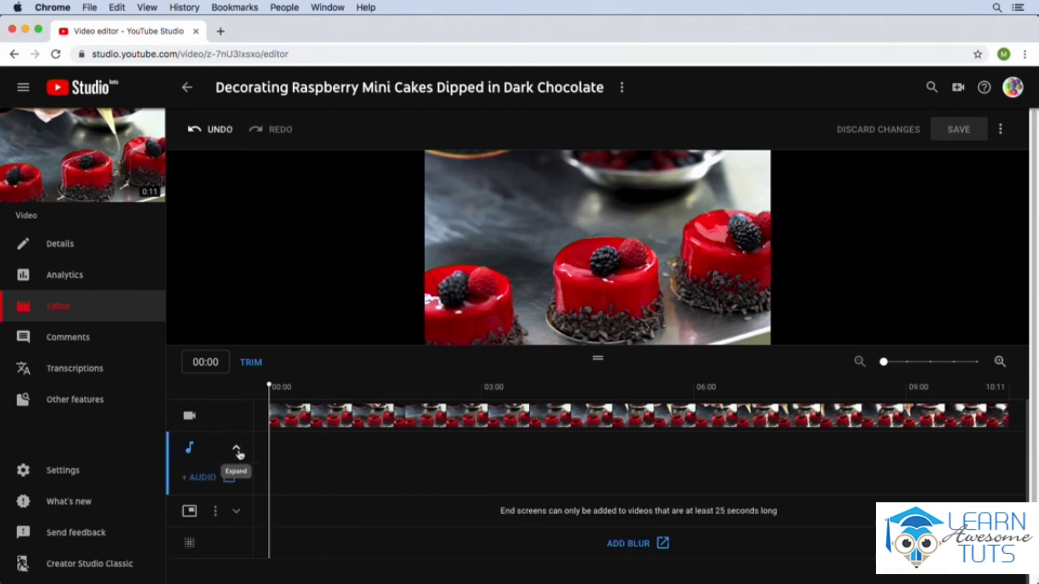
- Browse the royalty-free Add or replace audio track list, then return to the video editor
click(205, 479)
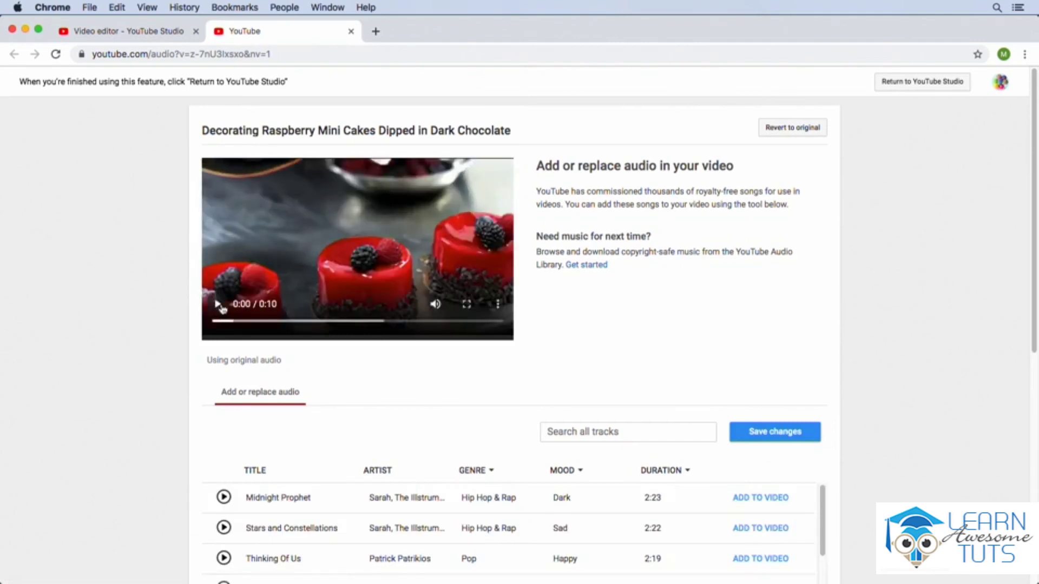
scroll(922, 349, down, 4)
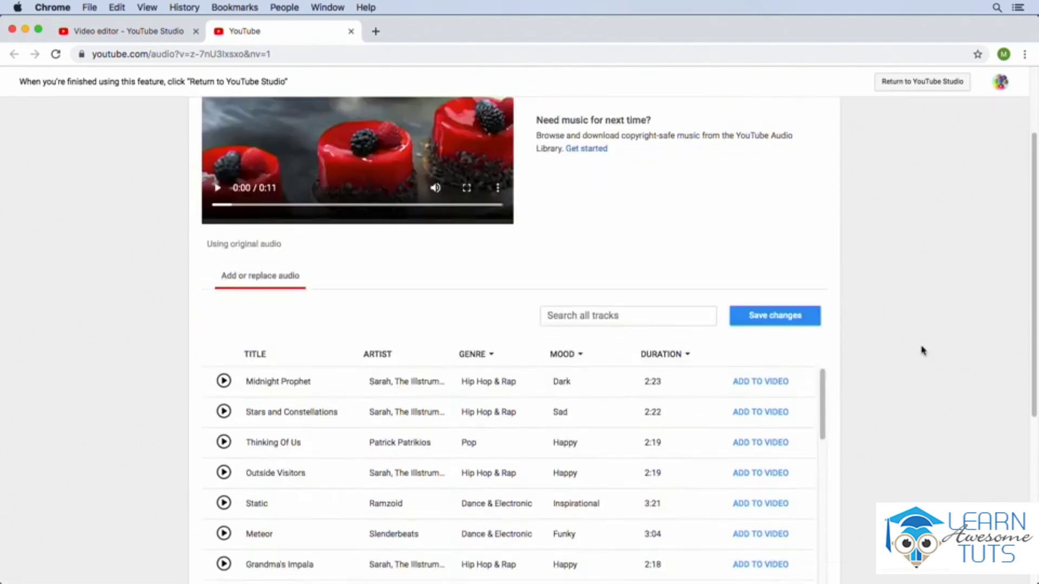
scroll(922, 350, down, 4)
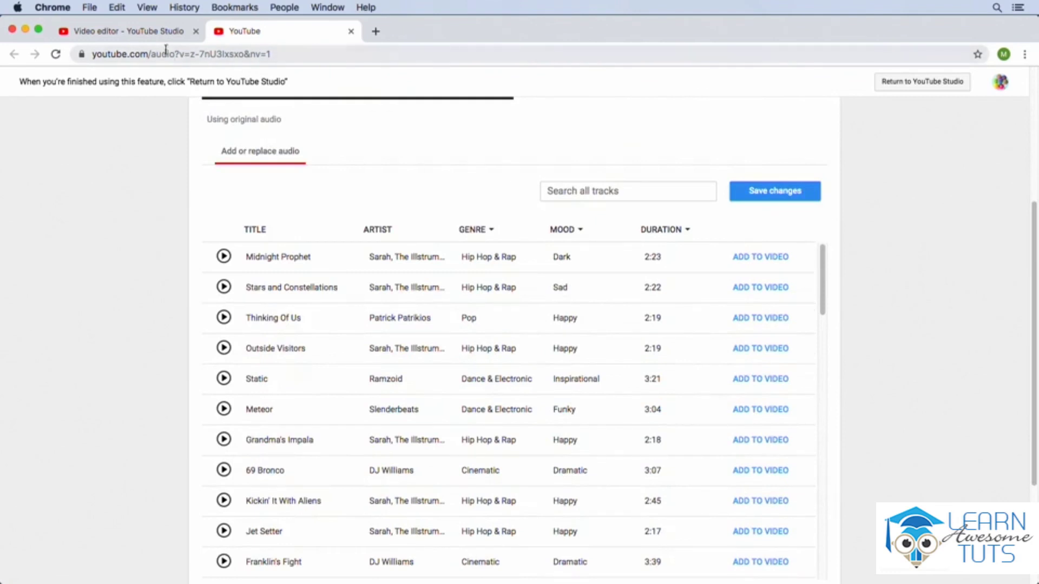
click(149, 34)
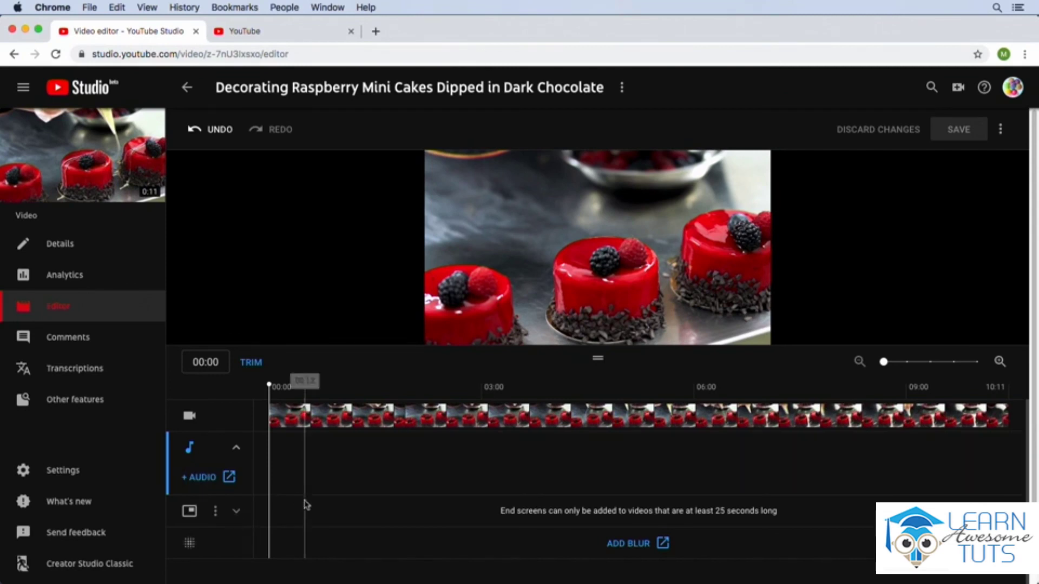
- Move the video editor's playhead to 00:12 on the timeline
click(305, 504)
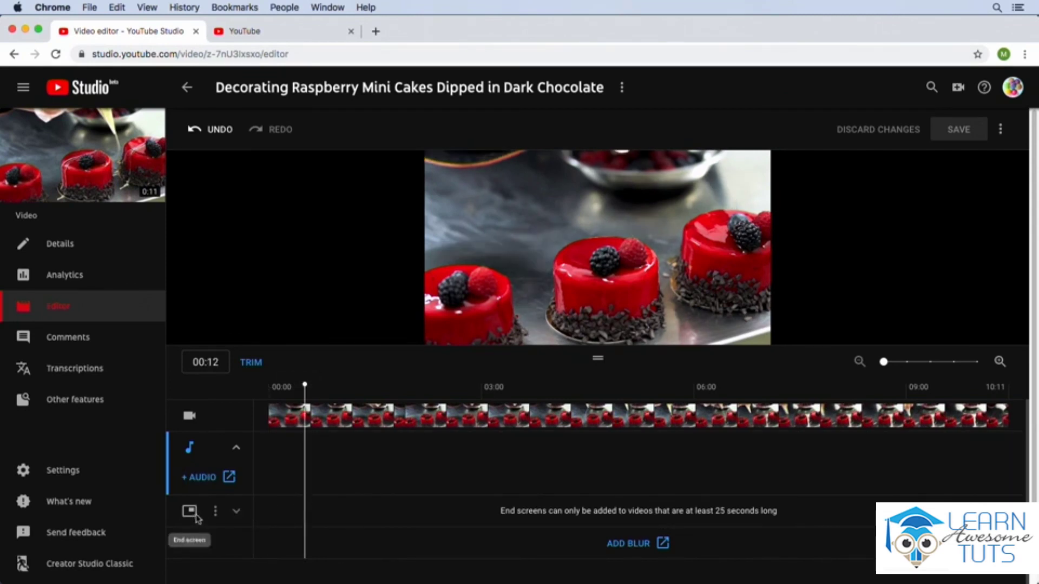